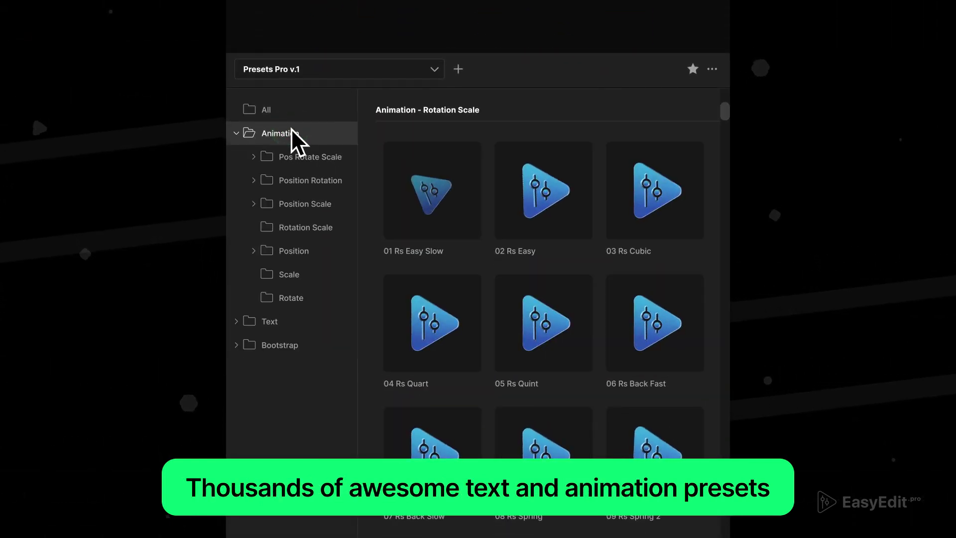
# Step: Browse the Position Rotation and Position animation presets, then expand Text > Characters
pyautogui.click(296, 180)
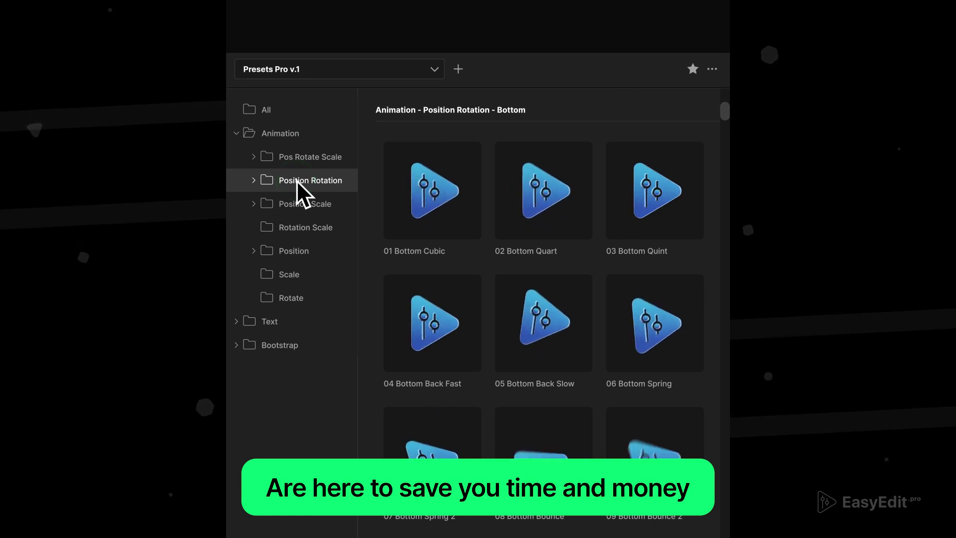
pyautogui.click(291, 252)
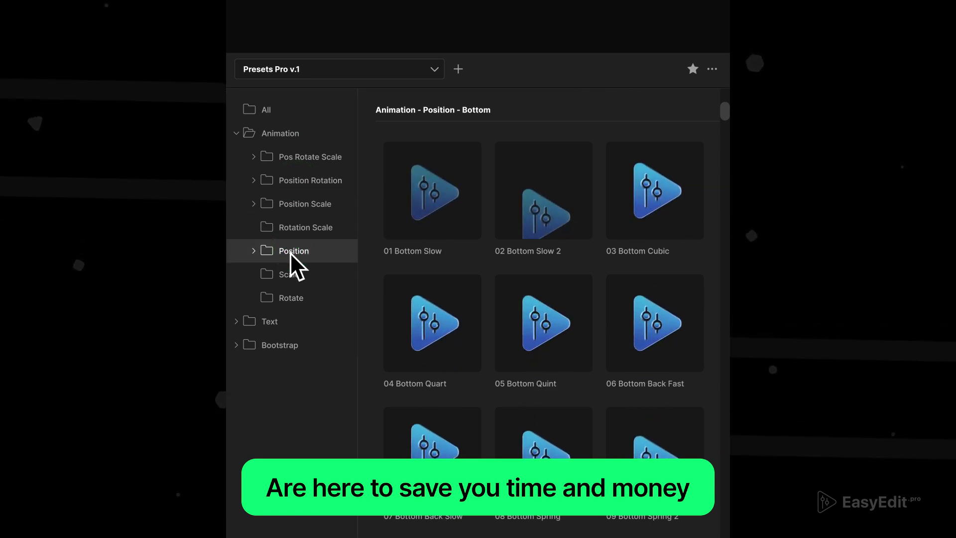
pyautogui.click(237, 135)
pyautogui.click(250, 156)
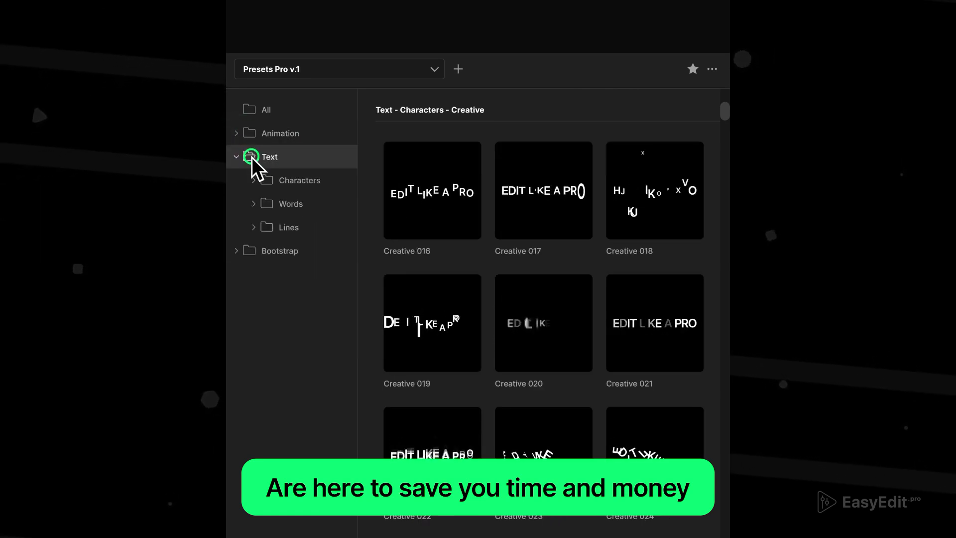
pyautogui.click(272, 182)
# Step: Preview the Basic, Spring and Creative character presets and pick Creative 009
pyautogui.click(305, 203)
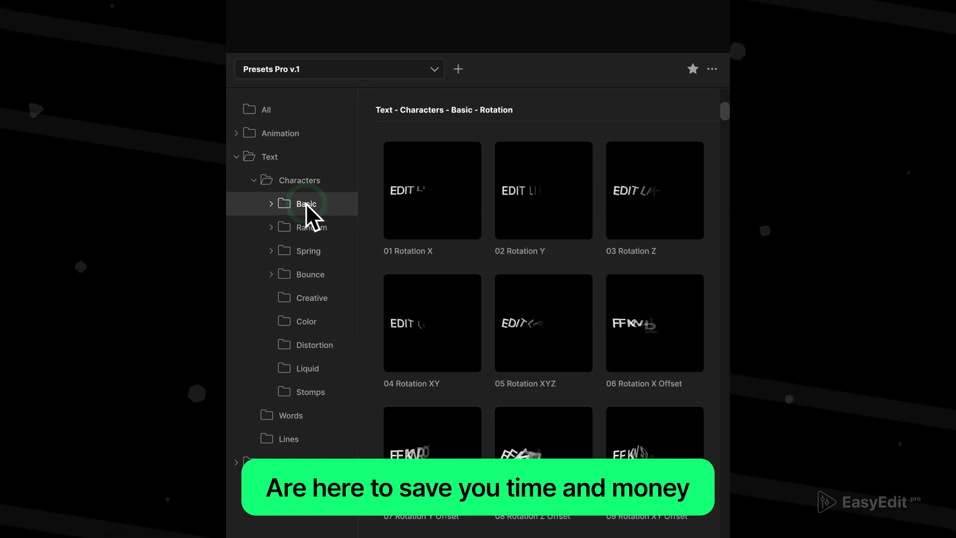
pyautogui.click(302, 252)
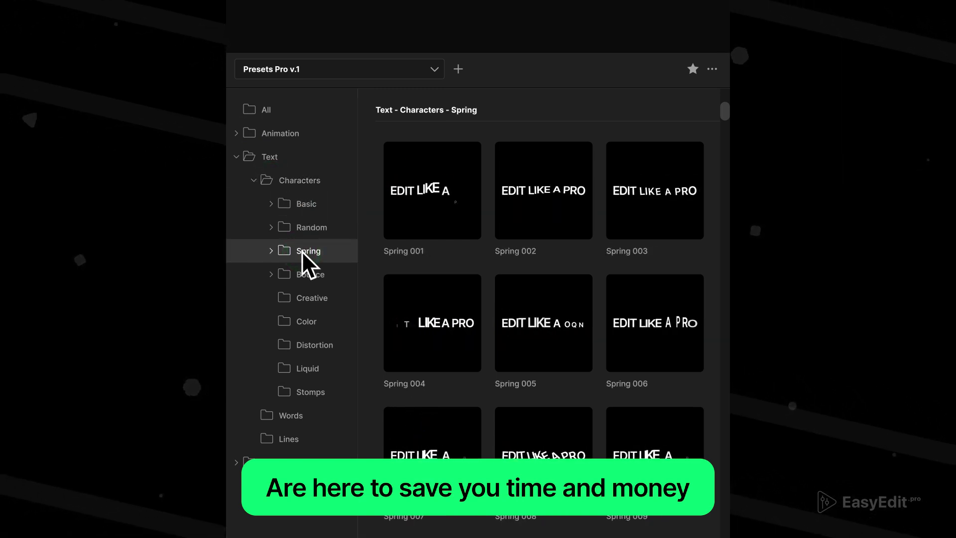
pyautogui.click(301, 296)
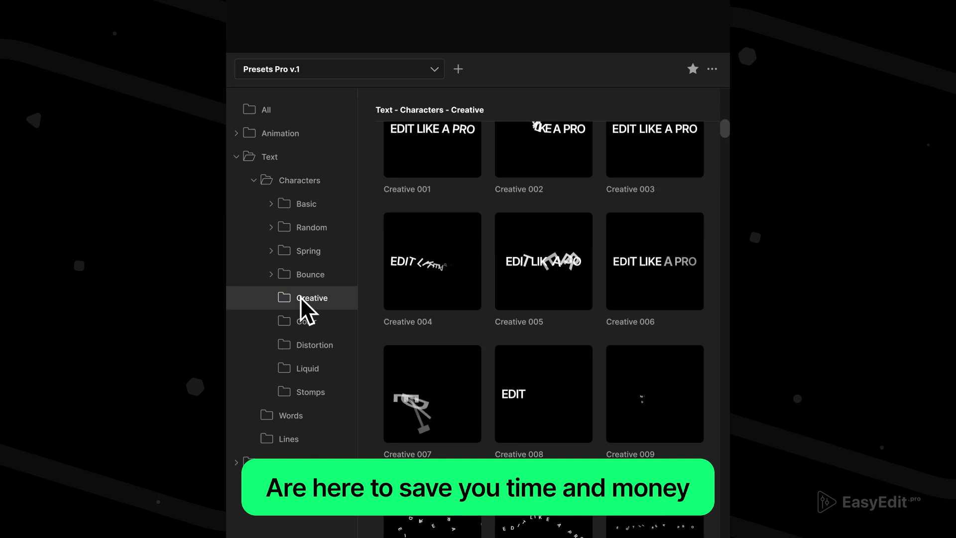
pyautogui.click(666, 354)
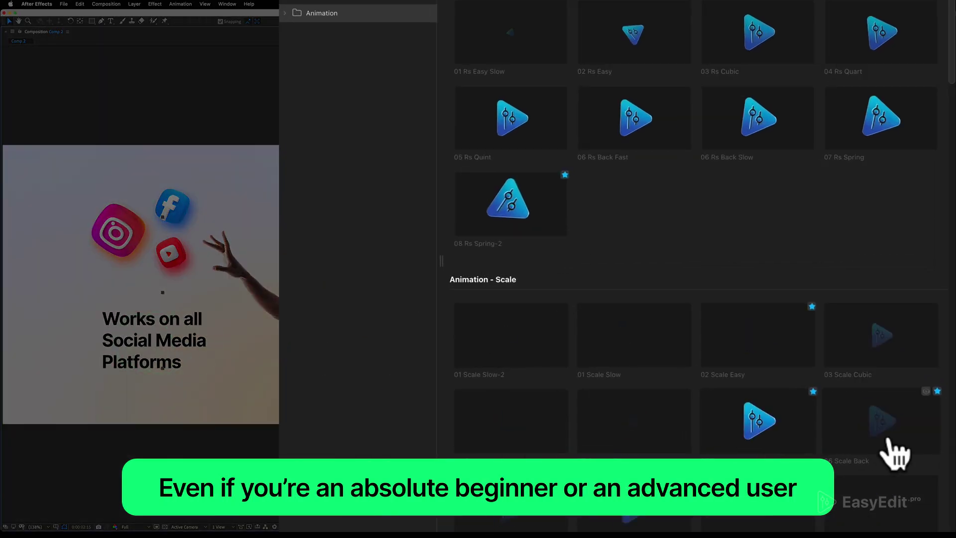
# Step: Apply a Rotation Scale preset to the VR image and 08 Rs Spring-2 to the Facebook and YouTube icons
pyautogui.click(893, 449)
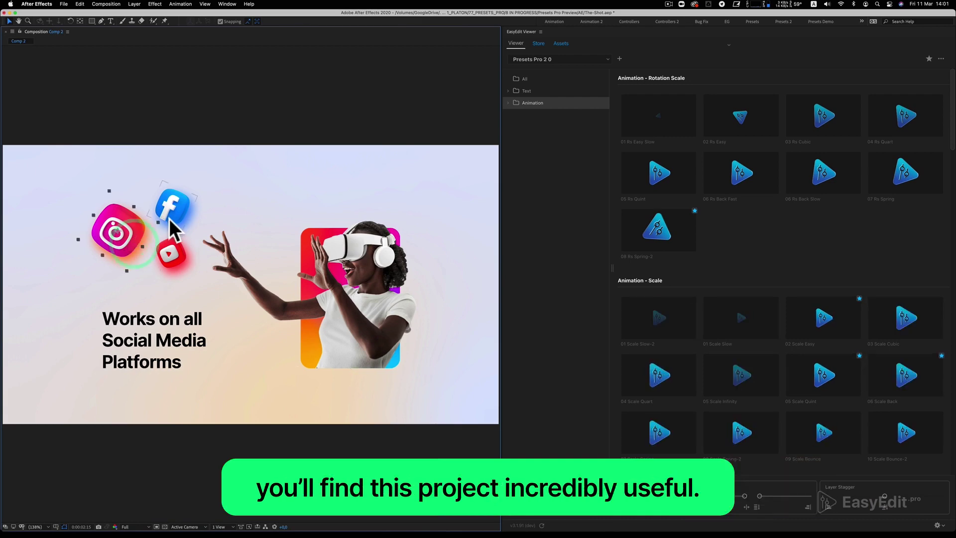
pyautogui.keyDown('shift'); pyautogui.click(169, 219); pyautogui.keyUp('shift')
pyautogui.keyDown('shift'); pyautogui.click(171, 258); pyautogui.keyUp('shift')
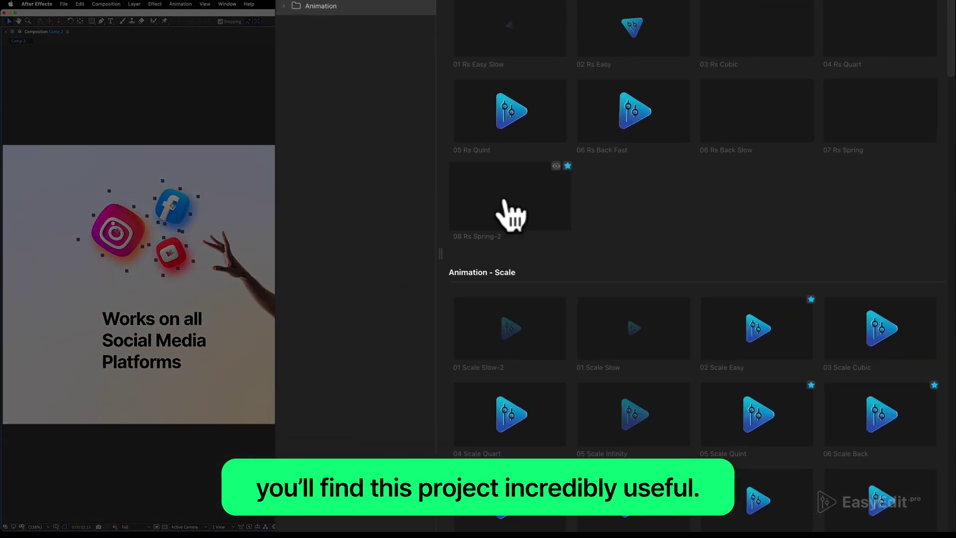
pyautogui.click(505, 199)
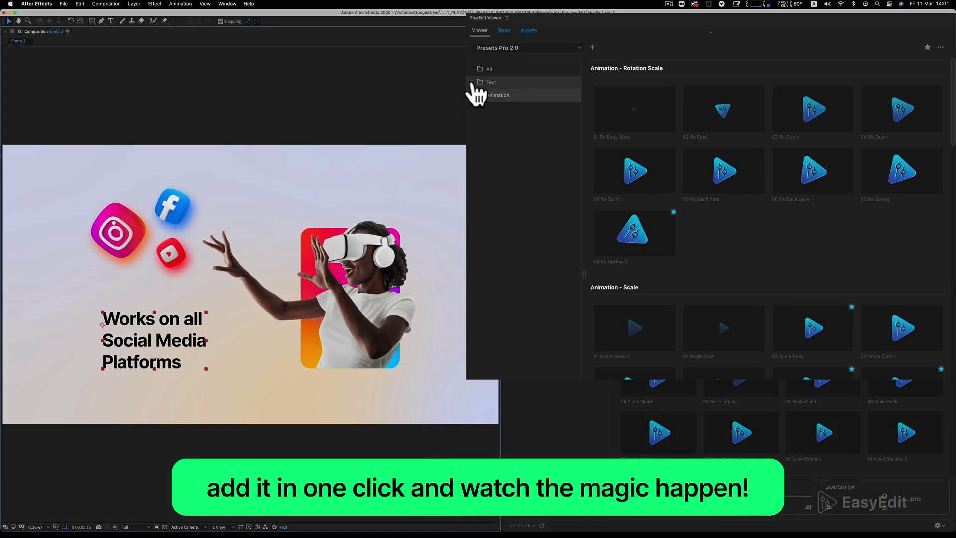
# Step: Apply the Text > Lines Position Opacity '01 Bottom' preset to the headline text
pyautogui.click(509, 90)
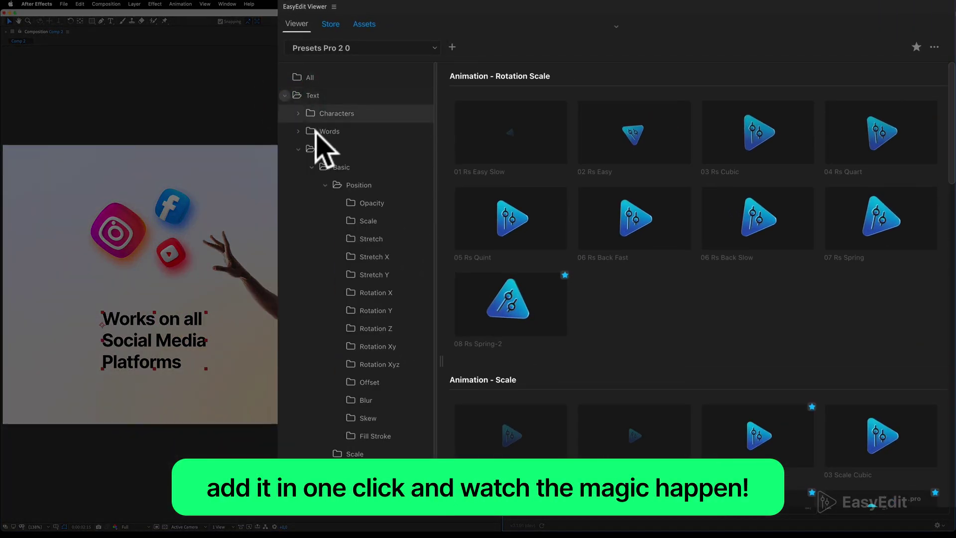
pyautogui.click(371, 202)
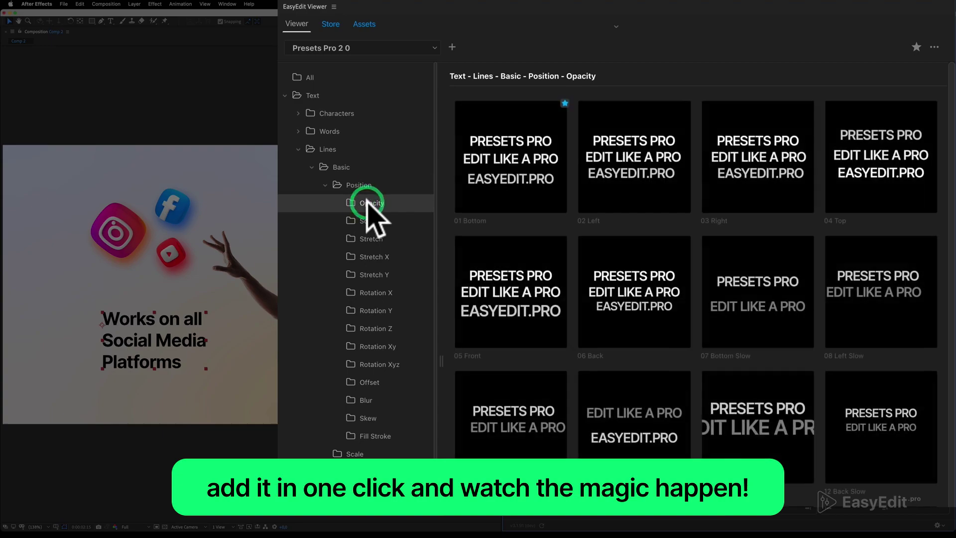
pyautogui.click(494, 164)
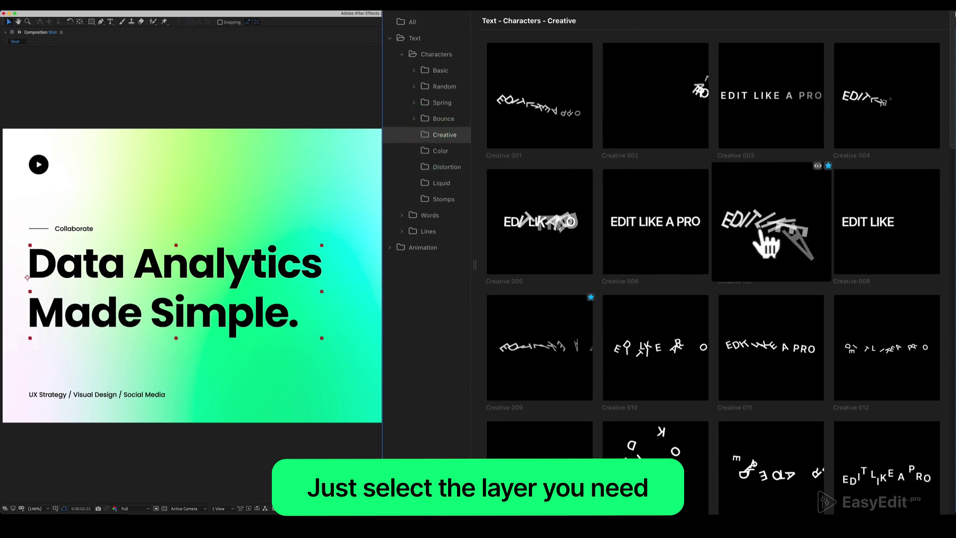
# Step: Apply the Creative 007 character preset to the 'Data Analytics Made Simple.' headline
pyautogui.click(761, 225)
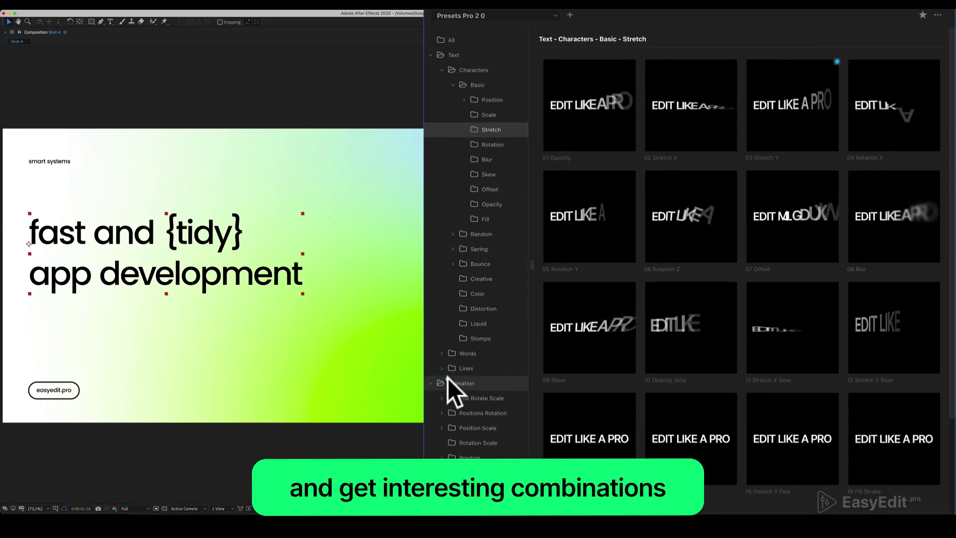
# Step: Apply the 09 Scale Bounce animation preset to the headline text
pyautogui.click(446, 379)
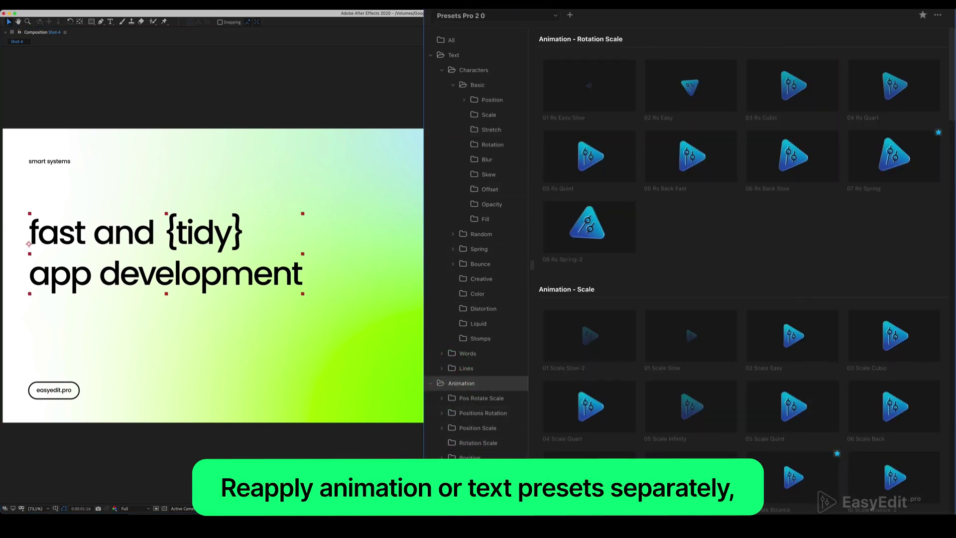
pyautogui.click(471, 458)
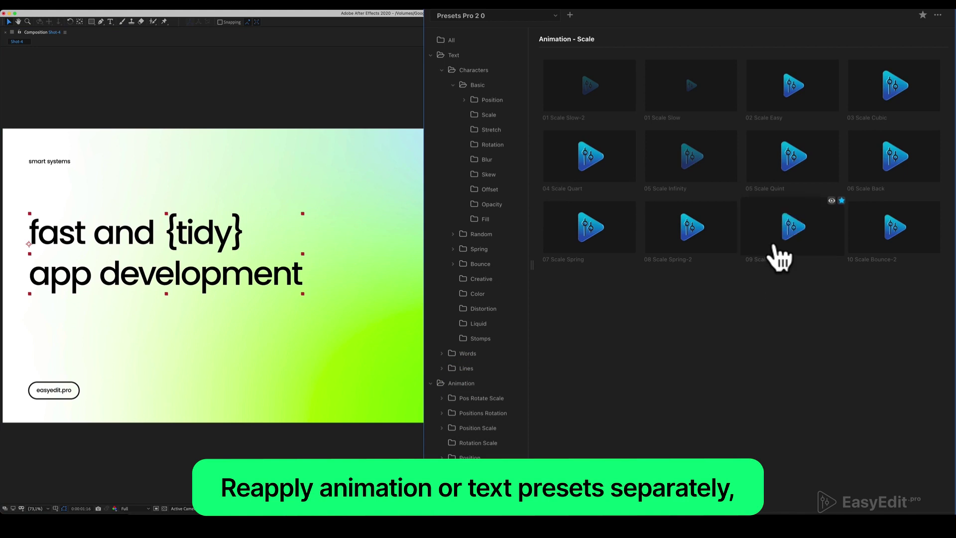
pyautogui.click(773, 240)
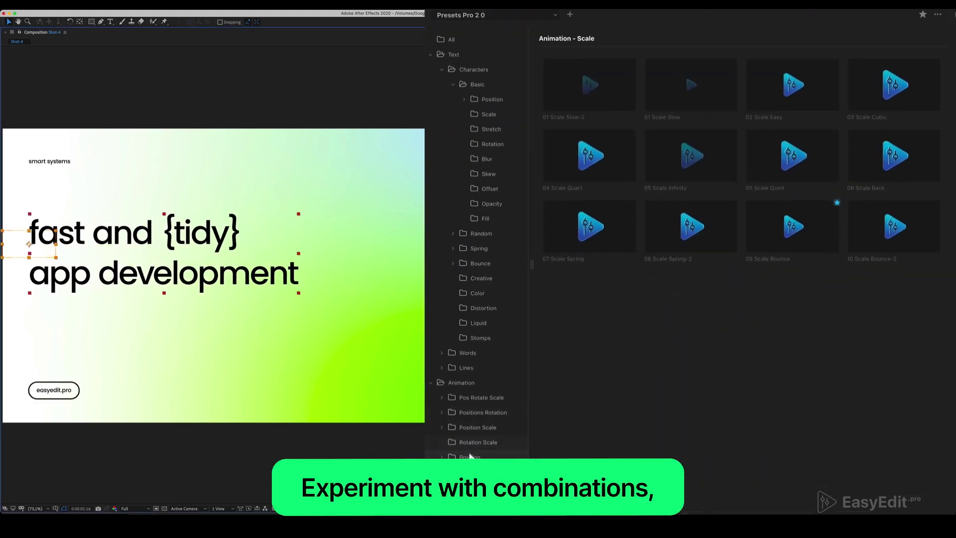
# Step: Swap the headline animation to 07 Bottom Spring, then to a Creative character preset
pyautogui.click(469, 457)
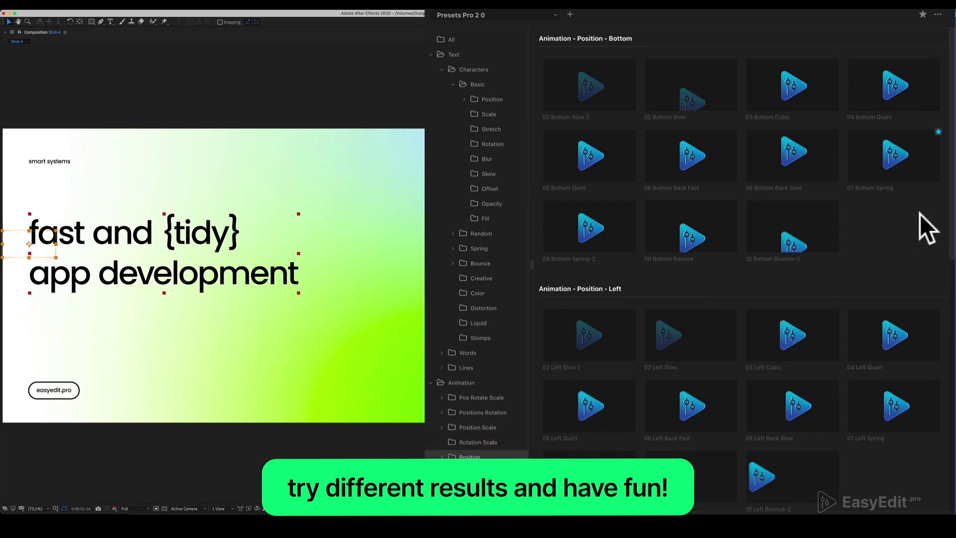
pyautogui.click(912, 171)
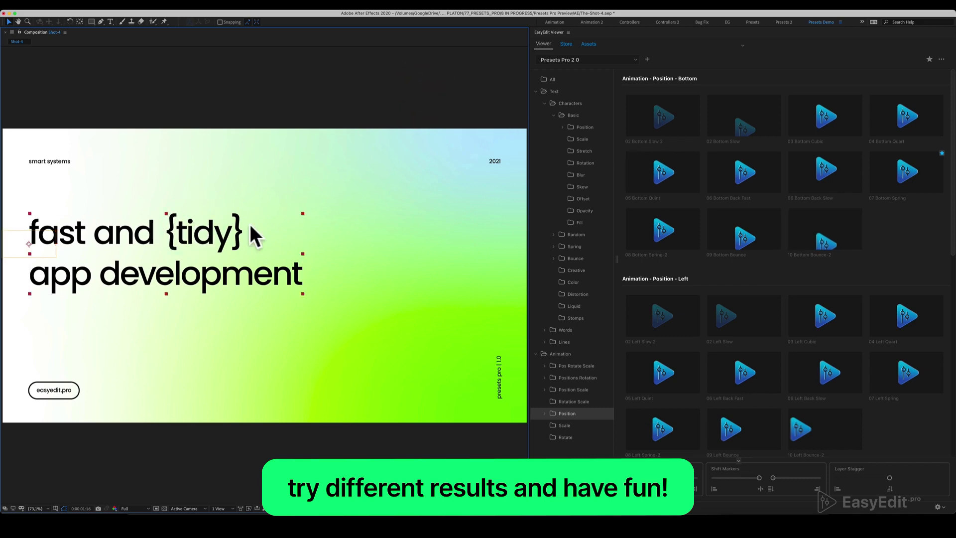
pyautogui.click(569, 269)
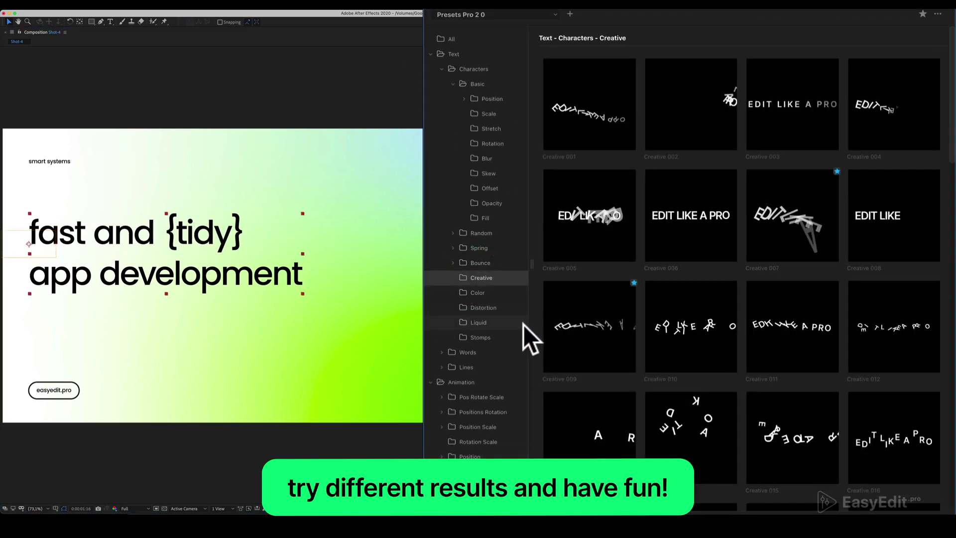
pyautogui.scroll(-2, 533, 333)
pyautogui.scroll(-3, 533, 333)
pyautogui.scroll(-1, 532, 334)
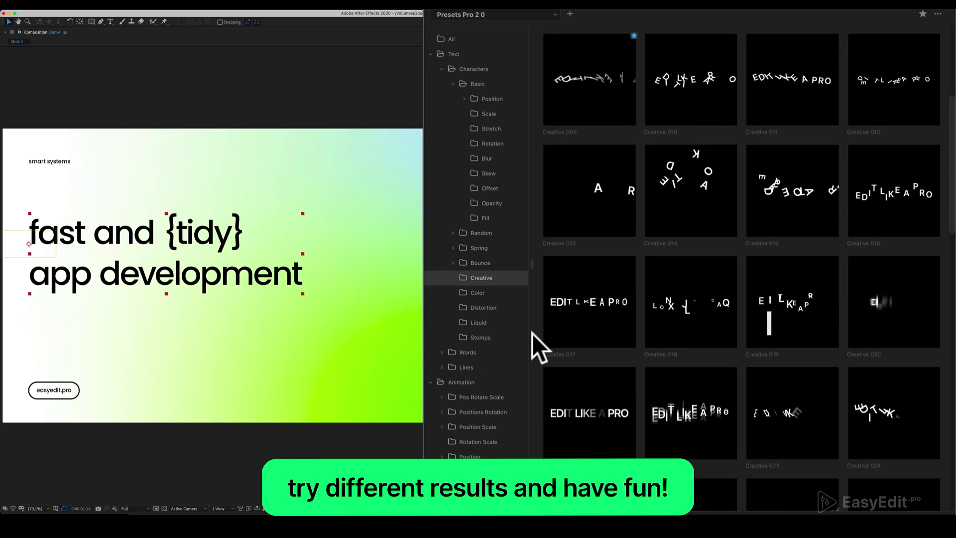
pyautogui.scroll(-4, 532, 333)
pyautogui.scroll(-2, 531, 333)
pyautogui.scroll(-3, 532, 334)
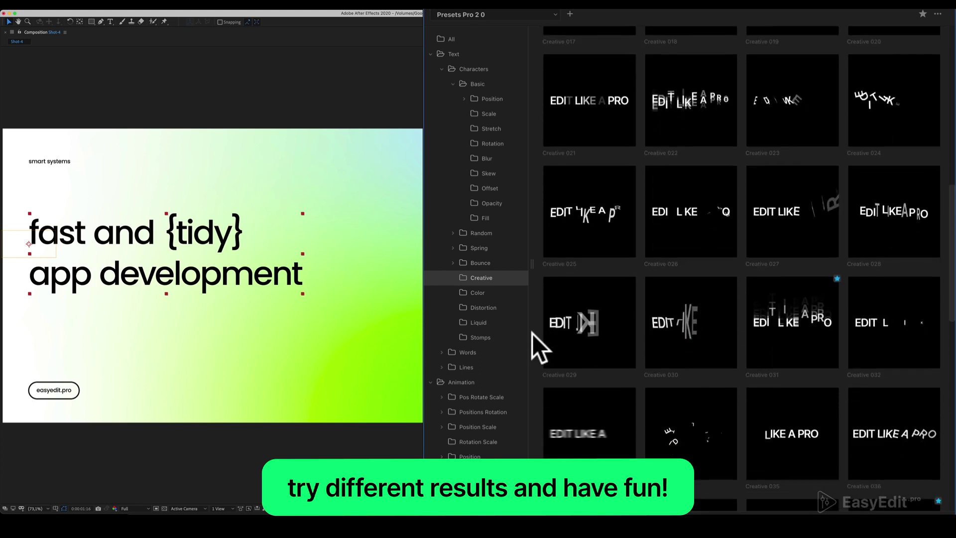
pyautogui.click(781, 368)
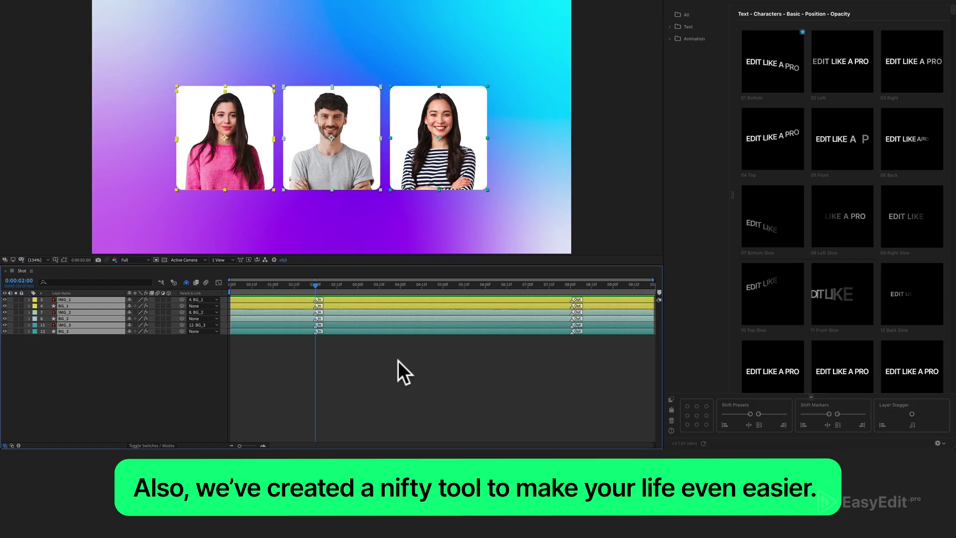
# Step: Scrub the playhead to preview the photo cards appearing, then select all layers at 01:00
pyautogui.moveTo(316, 284)
pyautogui.mouseDown()
pyautogui.moveTo(242, 311)
pyautogui.moveTo(300, 311)
pyautogui.mouseUp()
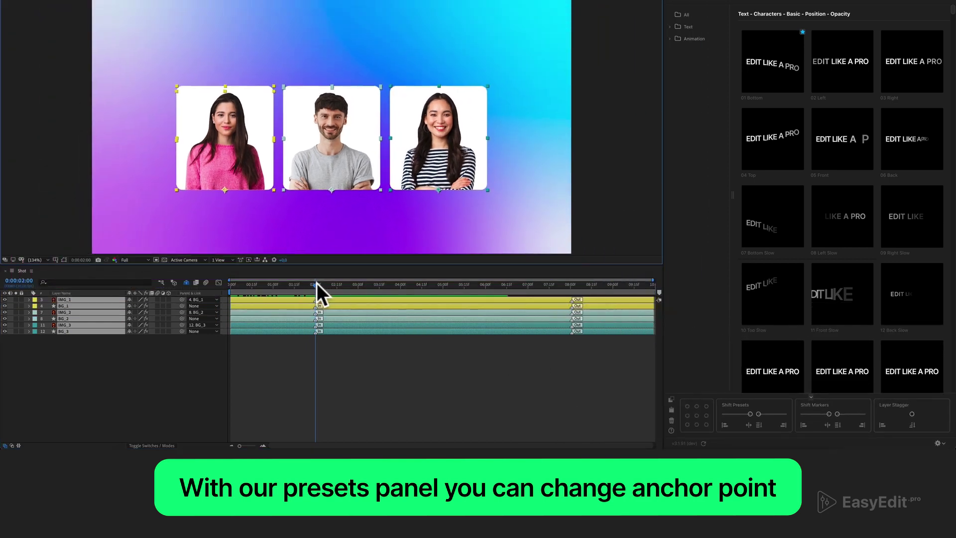
pyautogui.moveTo(317, 284)
pyautogui.mouseDown()
pyautogui.moveTo(255, 296)
pyautogui.moveTo(295, 295)
pyautogui.mouseUp()
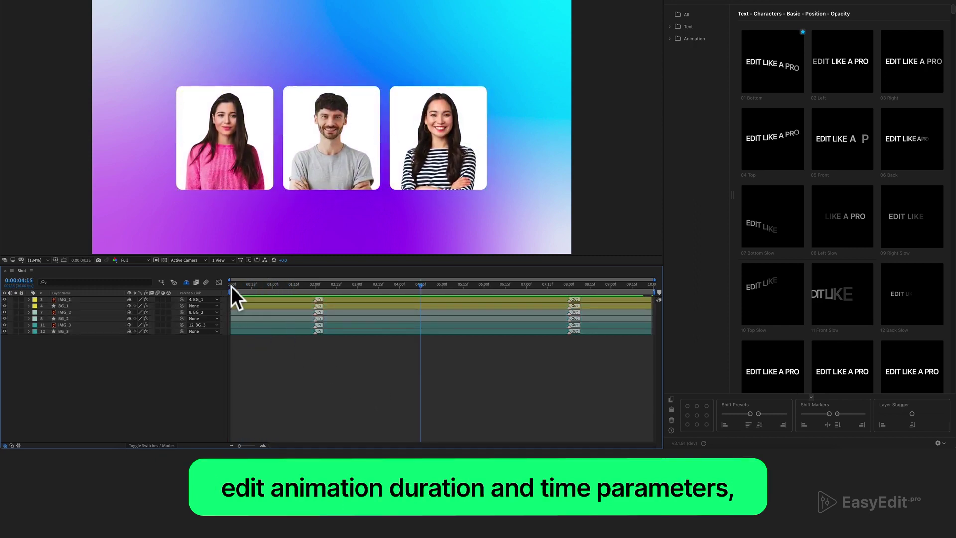
pyautogui.moveTo(231, 287); pyautogui.dragTo(337, 306)
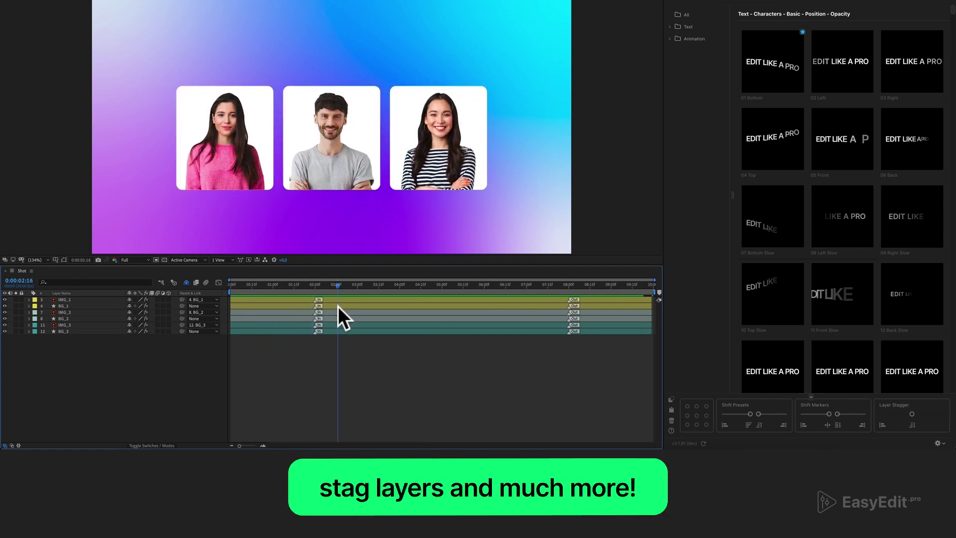
pyautogui.moveTo(571, 287); pyautogui.dragTo(441, 306)
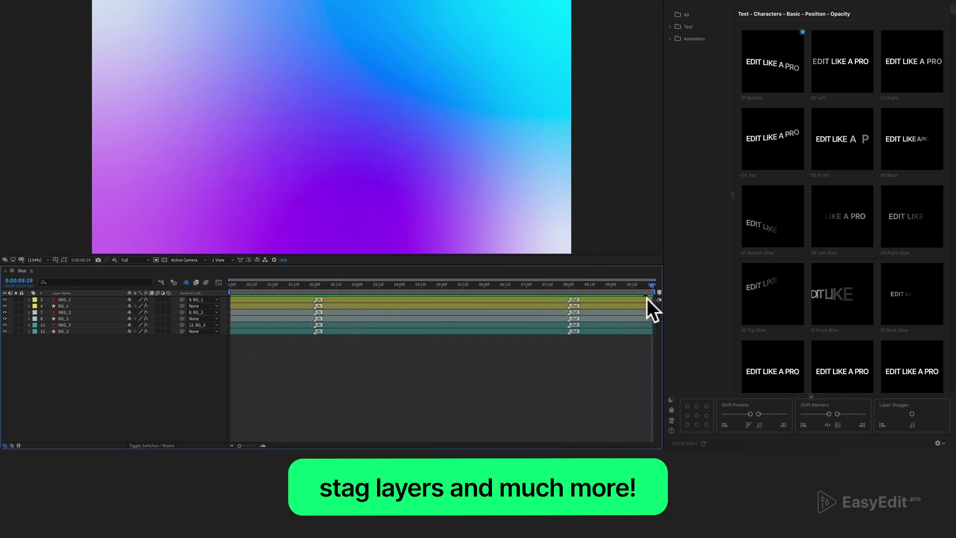
pyautogui.click(442, 298)
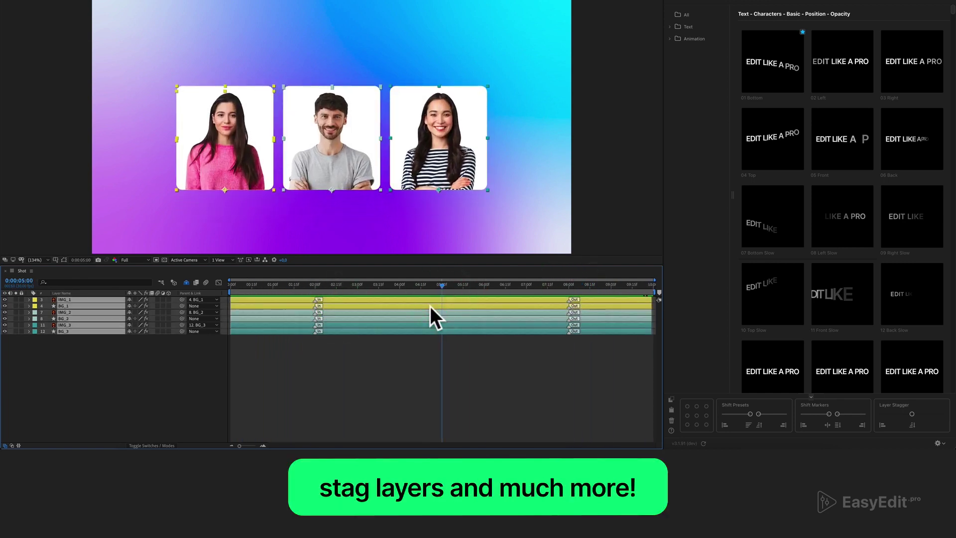
# Step: Shift all selected layers to start at 01:00 and end at 09:00
pyautogui.click(274, 286)
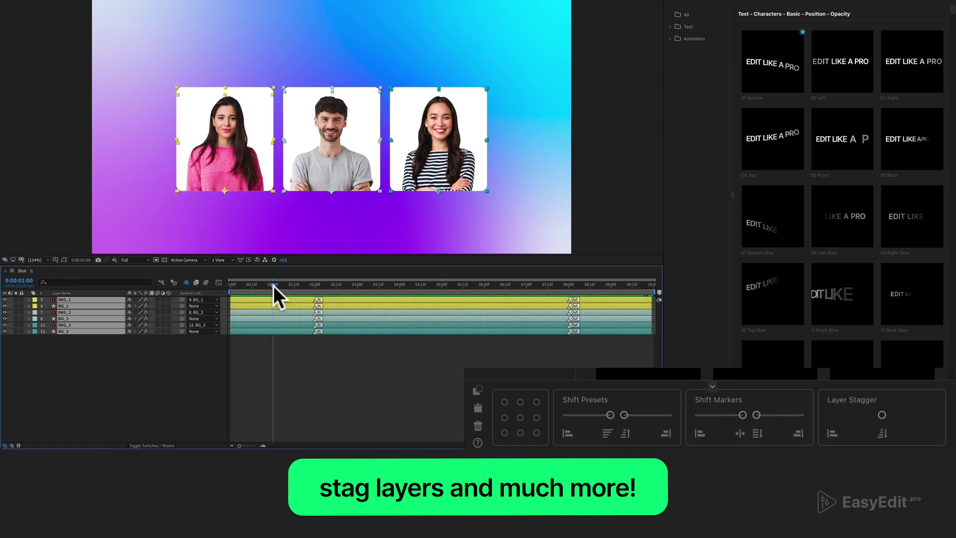
pyautogui.click(566, 433)
pyautogui.click(612, 284)
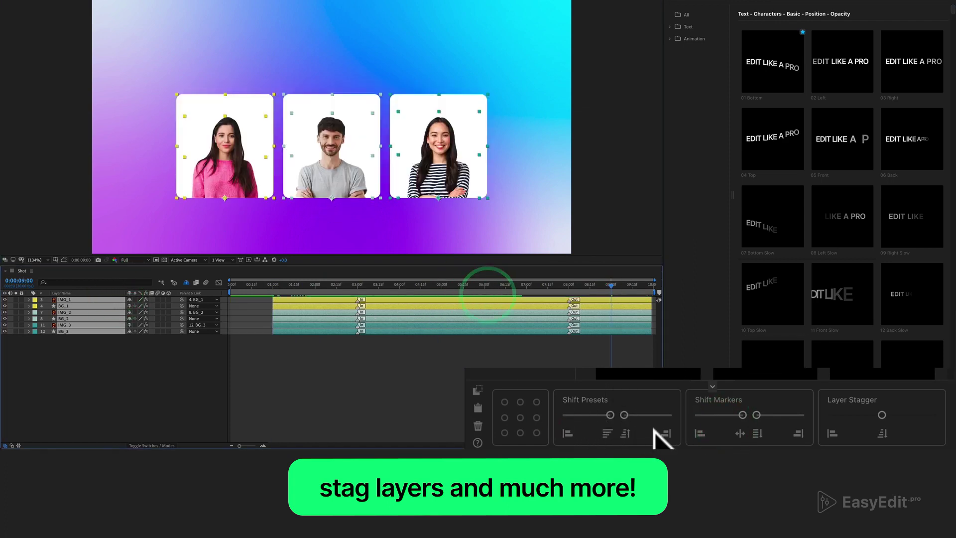
pyautogui.click(665, 434)
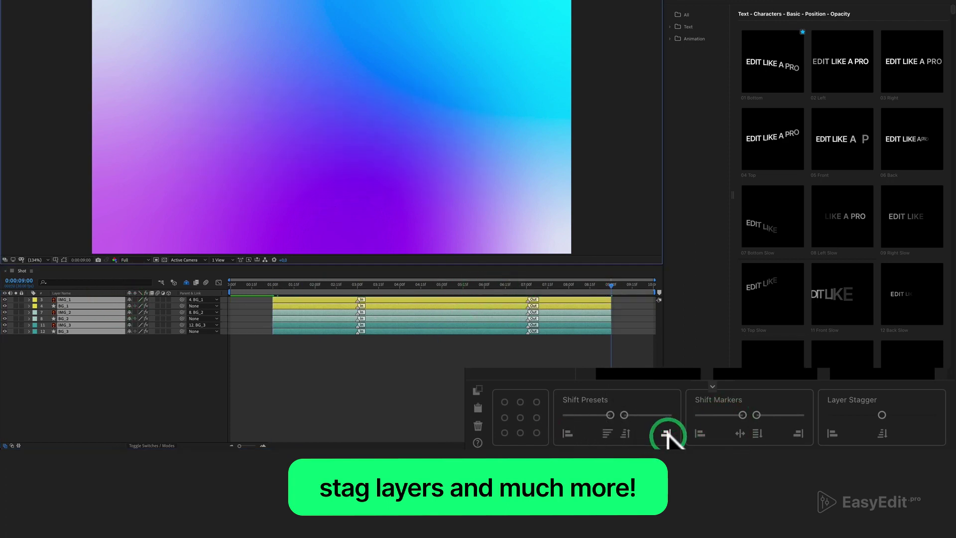
# Step: Stagger the layers' start and end times into a cascade, checking the photos at 05:00
pyautogui.click(442, 285)
pyautogui.moveTo(611, 414); pyautogui.dragTo(632, 417)
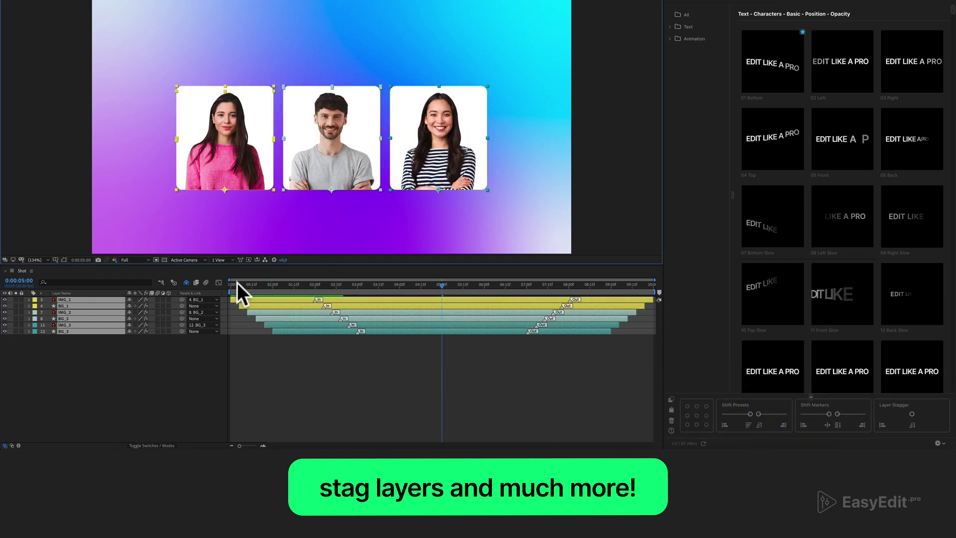
pyautogui.moveTo(237, 282)
pyautogui.mouseDown()
pyautogui.moveTo(229, 284)
pyautogui.moveTo(323, 301)
pyautogui.mouseUp()
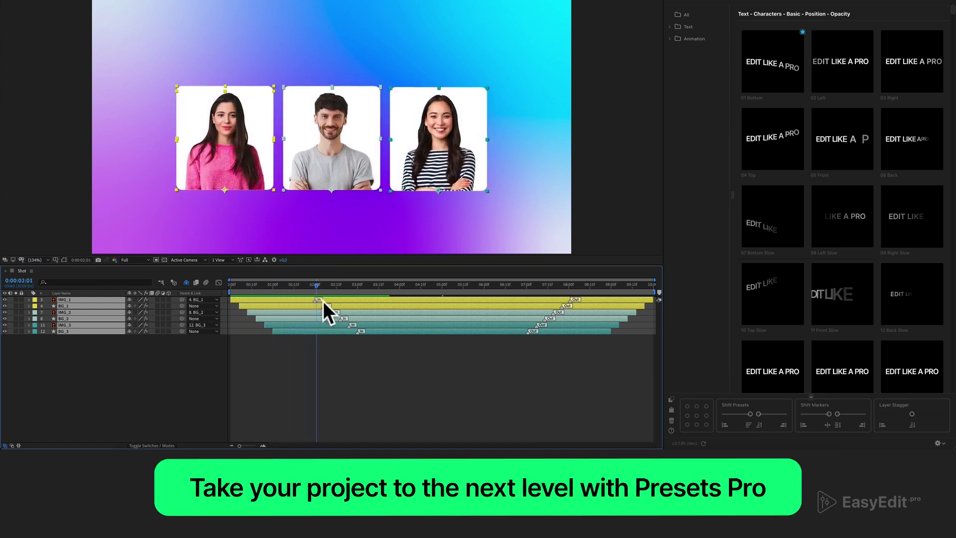